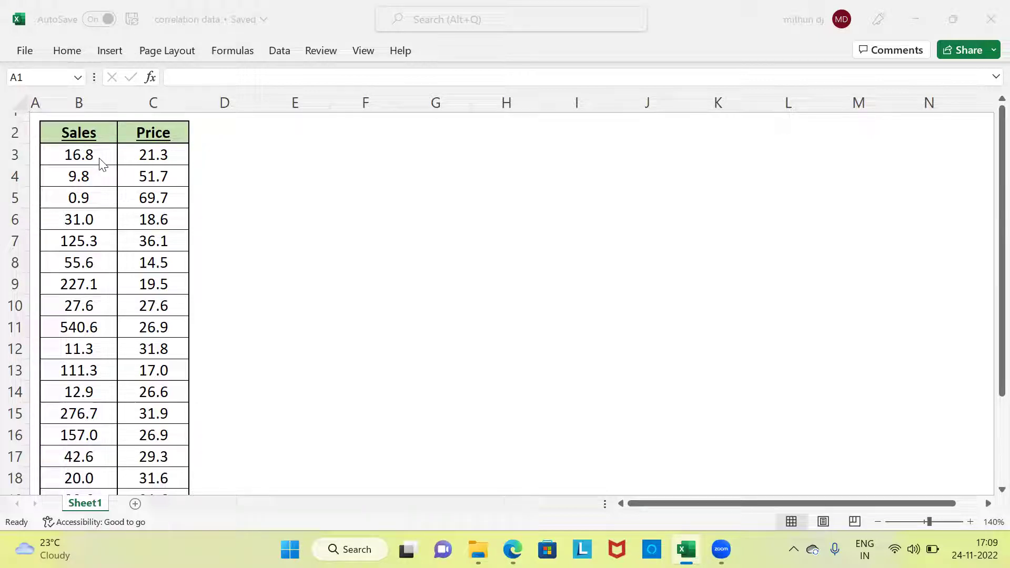
Start a Correlation analysis from the Data Analysis tools for the Sales and Price data
{"action": "left_click", "coordinate": [85, 155]}
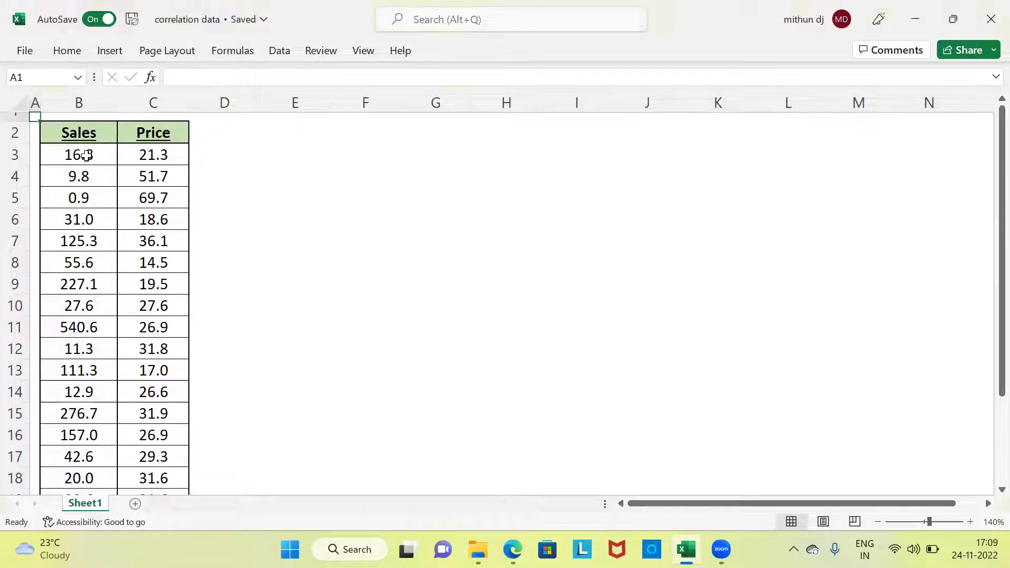
{"action": "left_click", "coordinate": [140, 152]}
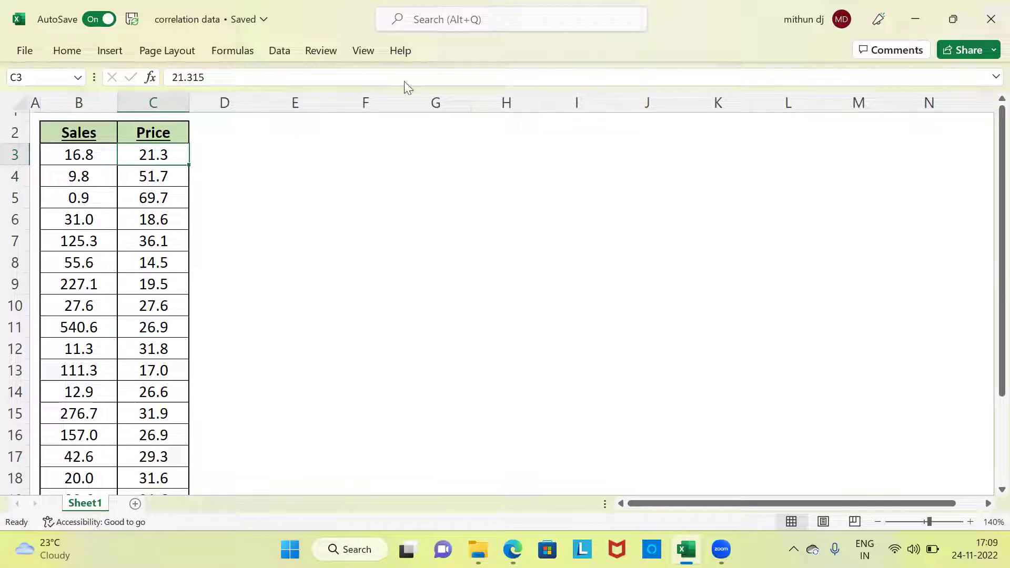
{"action": "left_click", "coordinate": [280, 51]}
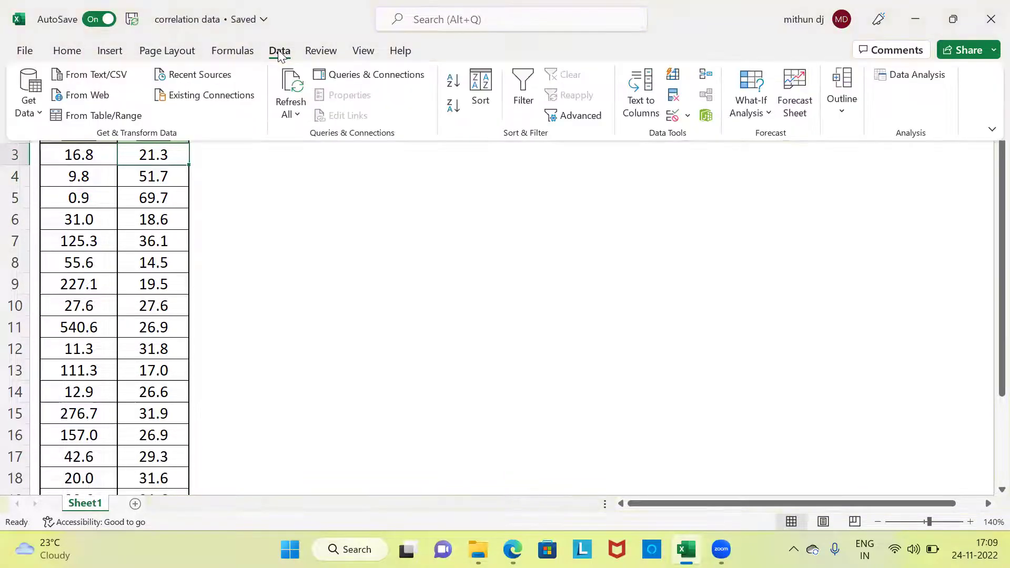
{"action": "left_click", "coordinate": [916, 79]}
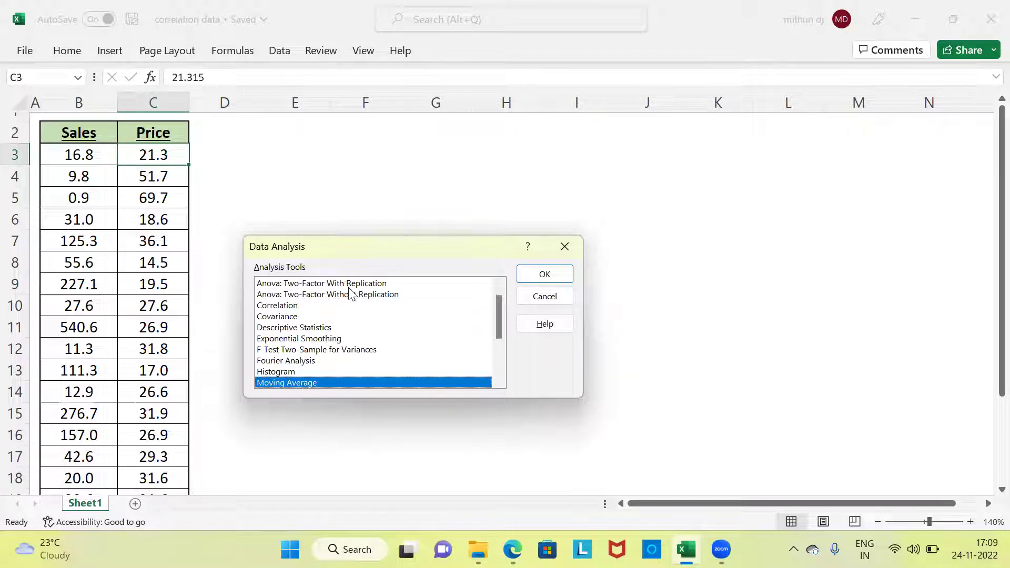
{"action": "left_click", "coordinate": [290, 307]}
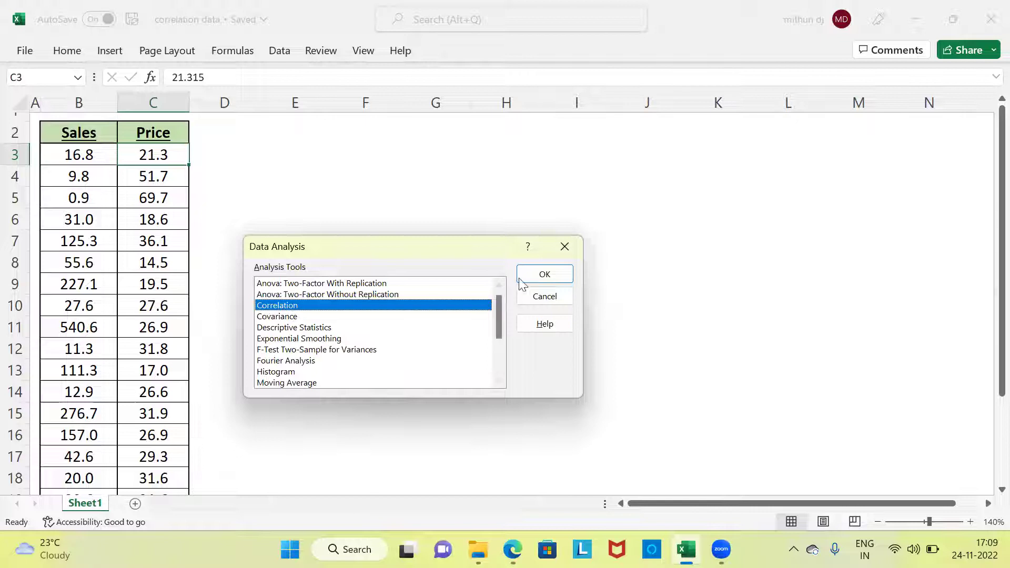
{"action": "left_click", "coordinate": [555, 273]}
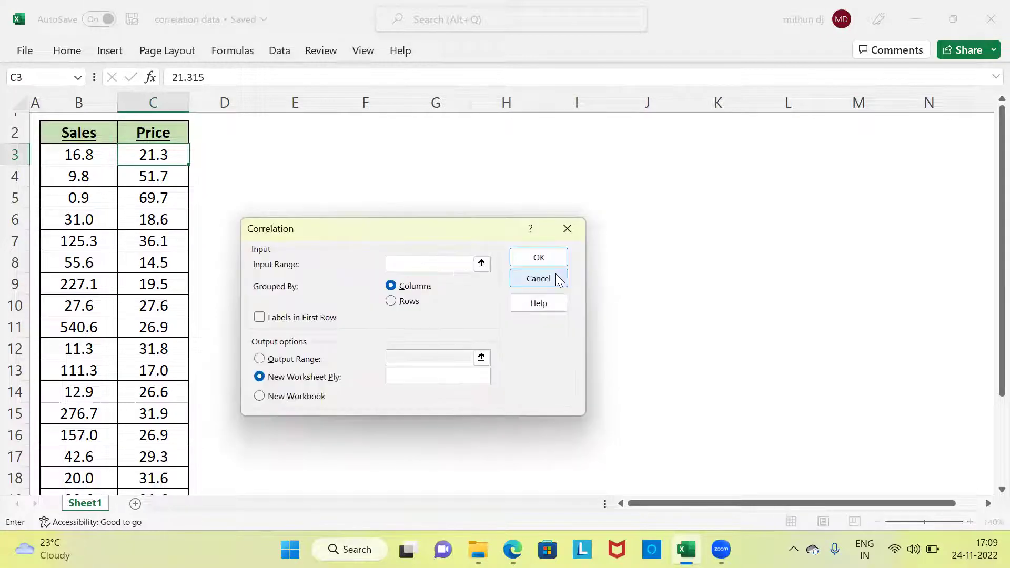
Run the correlation on $B$2:$C$22, grouped by columns with labels in the first row, outputting to a new worksheet
{"action": "left_click", "coordinate": [435, 264]}
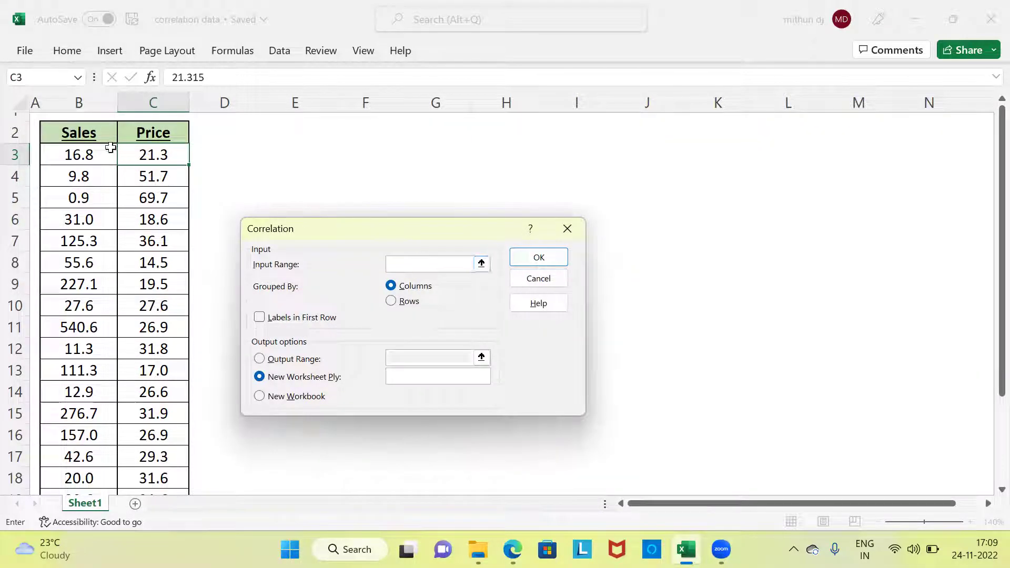
{"action": "left_click_drag", "start_coordinate": [101, 135], "coordinate": [145, 146]}
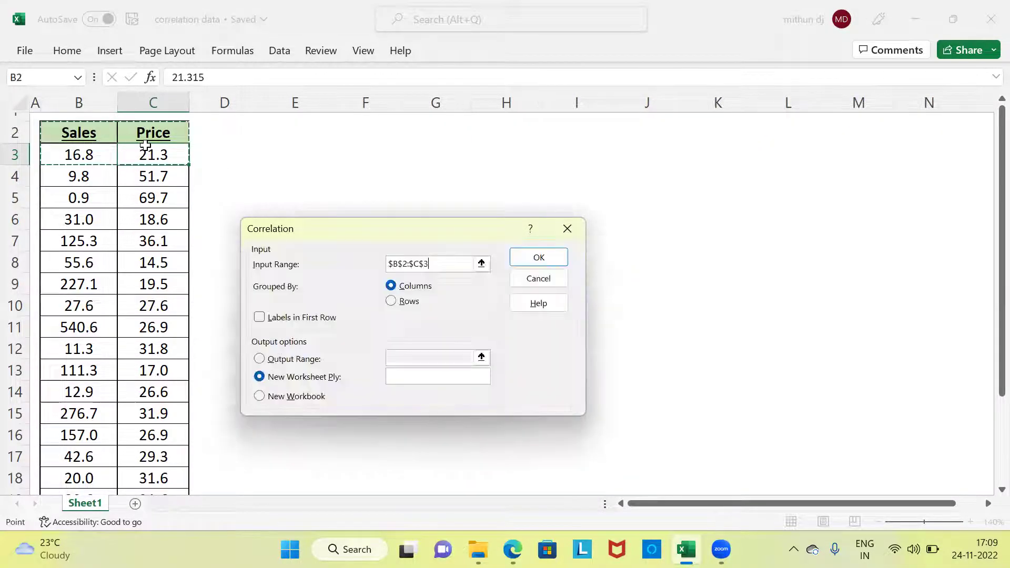
{"action": "key", "text": "ctrl+shift+Down"}
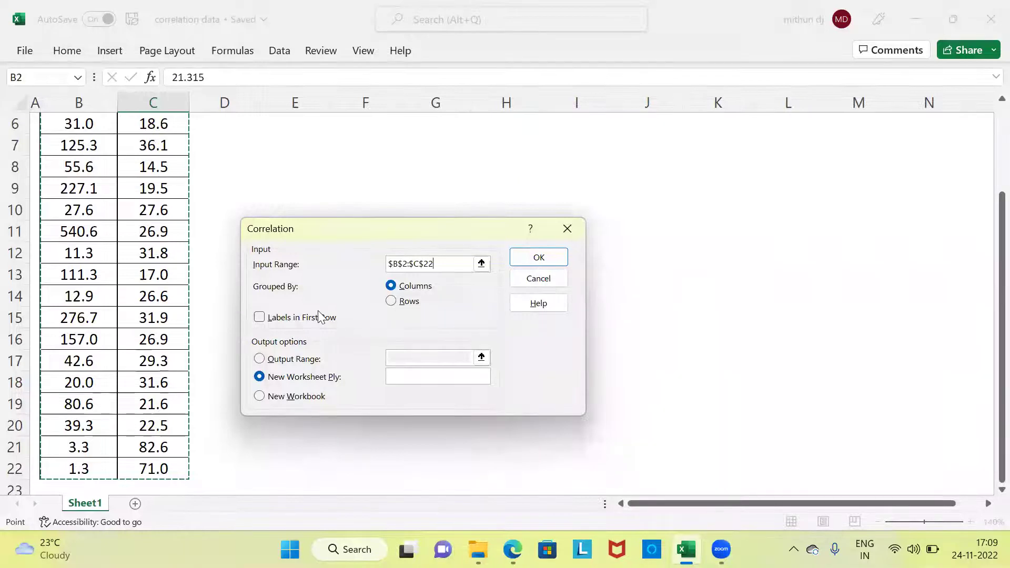
{"action": "left_click", "coordinate": [260, 317]}
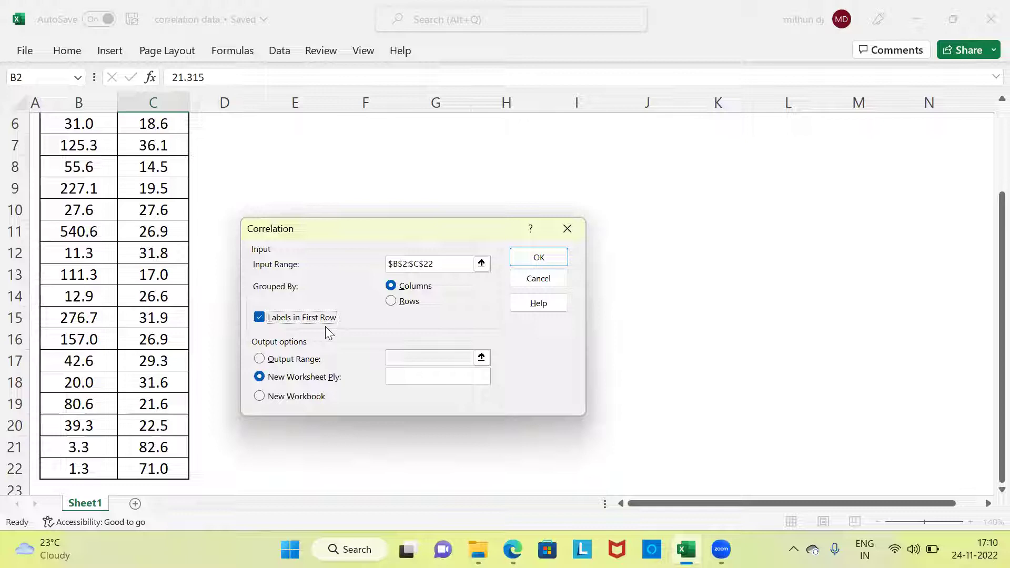
{"action": "left_click", "coordinate": [550, 260]}
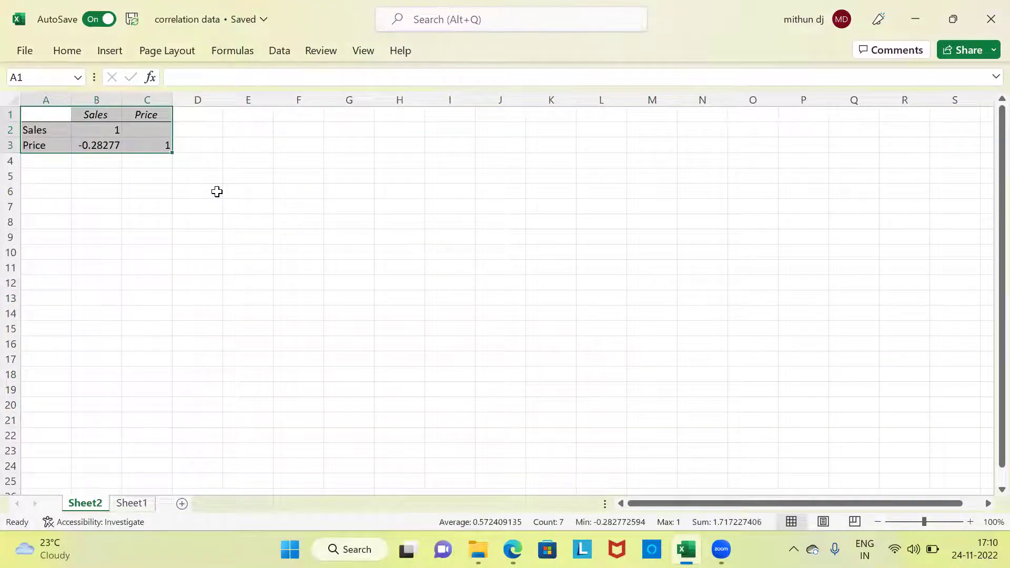
Adjust the widths of columns A and B in the correlation output and select the Sales–Price coefficient in B3
{"action": "left_click_drag", "start_coordinate": [71, 100], "coordinate": [49, 100]}
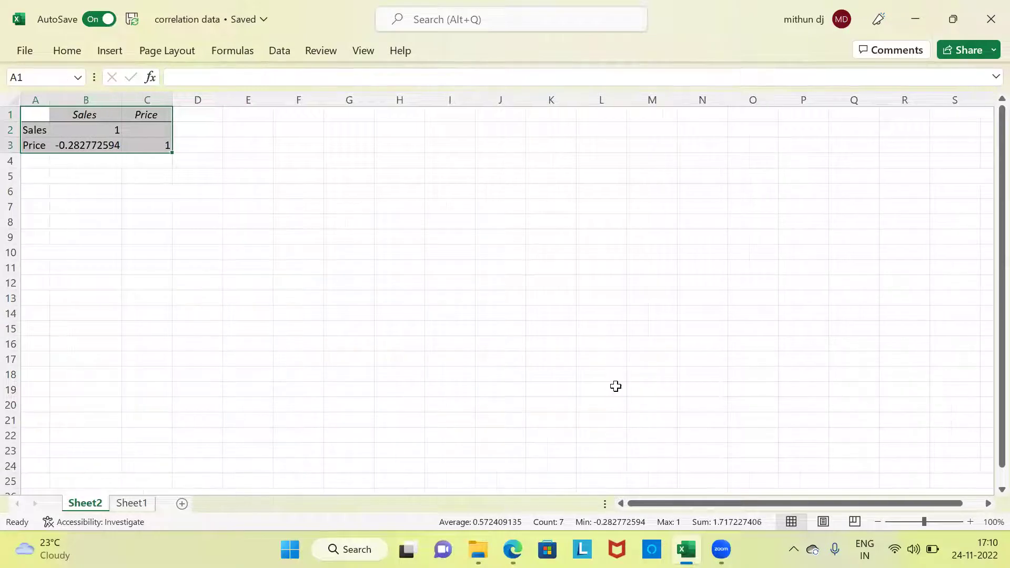
{"action": "left_click", "coordinate": [971, 522]}
{"action": "left_click", "coordinate": [971, 522]}
{"action": "left_click", "coordinate": [971, 522]}
{"action": "left_click", "coordinate": [971, 522]}
{"action": "left_click", "coordinate": [971, 522]}
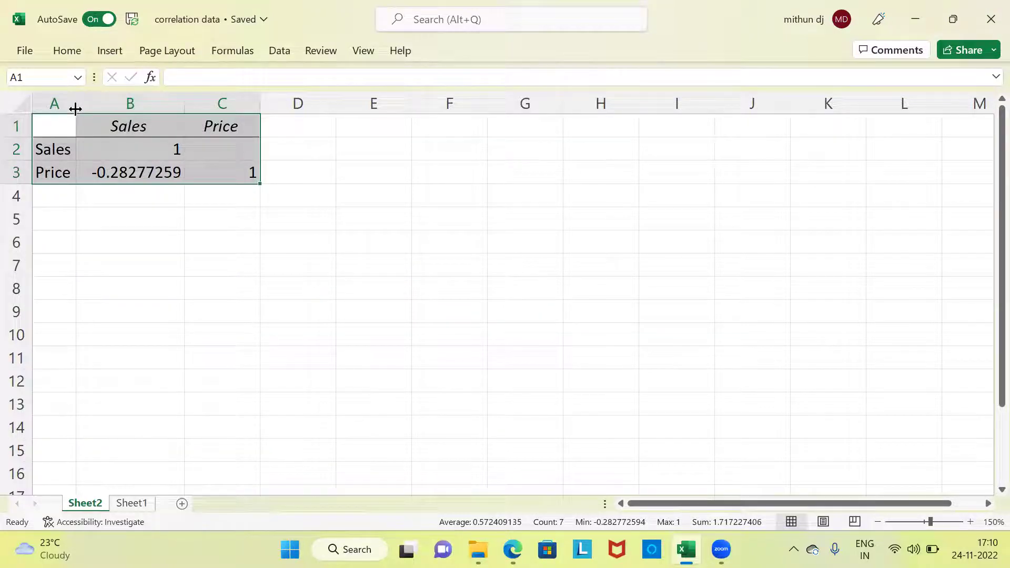
{"action": "left_click_drag", "start_coordinate": [74, 103], "coordinate": [118, 103]}
{"action": "left_click", "coordinate": [173, 169]}
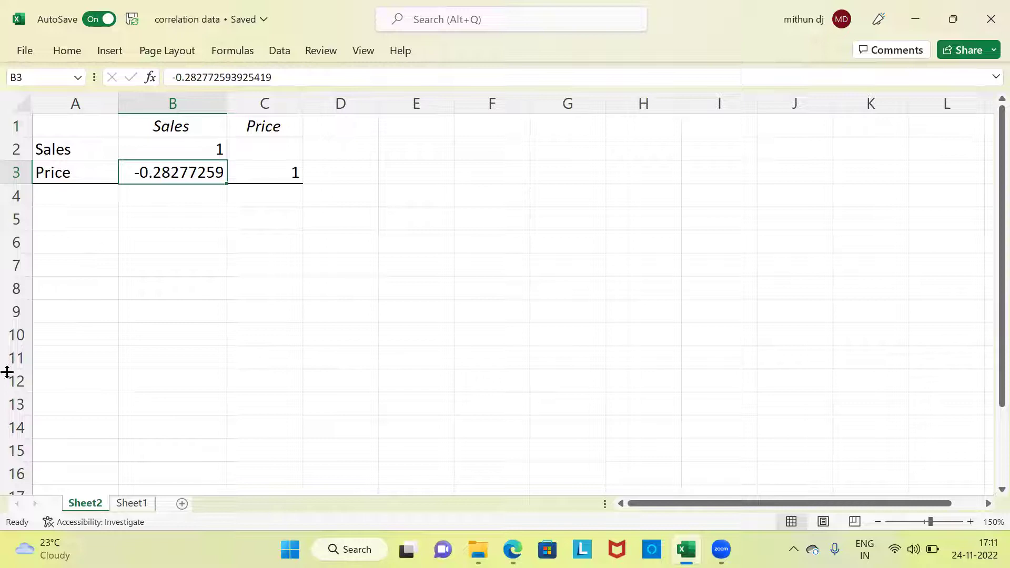
Return to Sheet1 and start a Regression analysis from the Data Analysis tools
{"action": "left_click", "coordinate": [134, 504]}
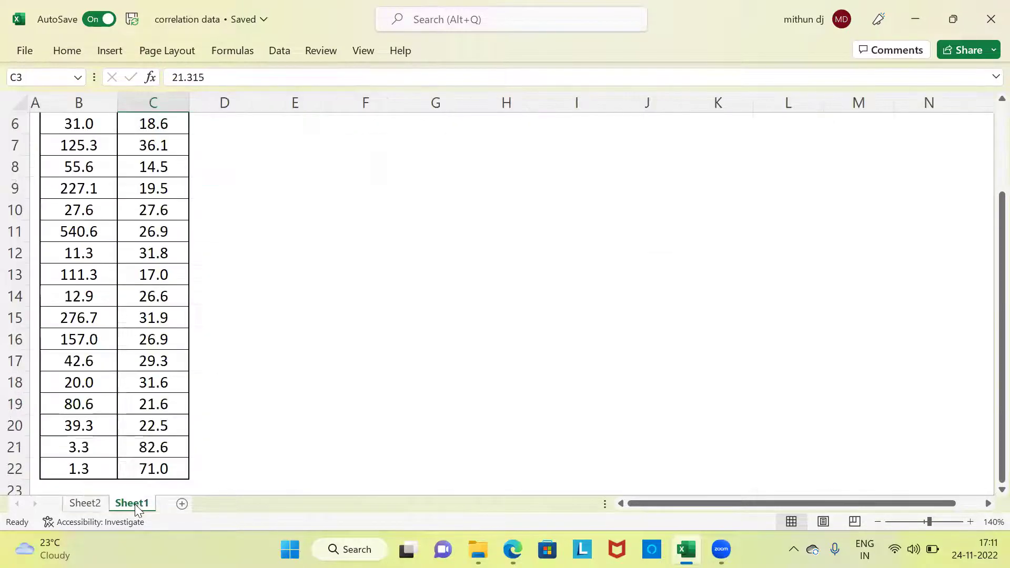
{"action": "left_click_drag", "start_coordinate": [989, 216], "coordinate": [986, 129]}
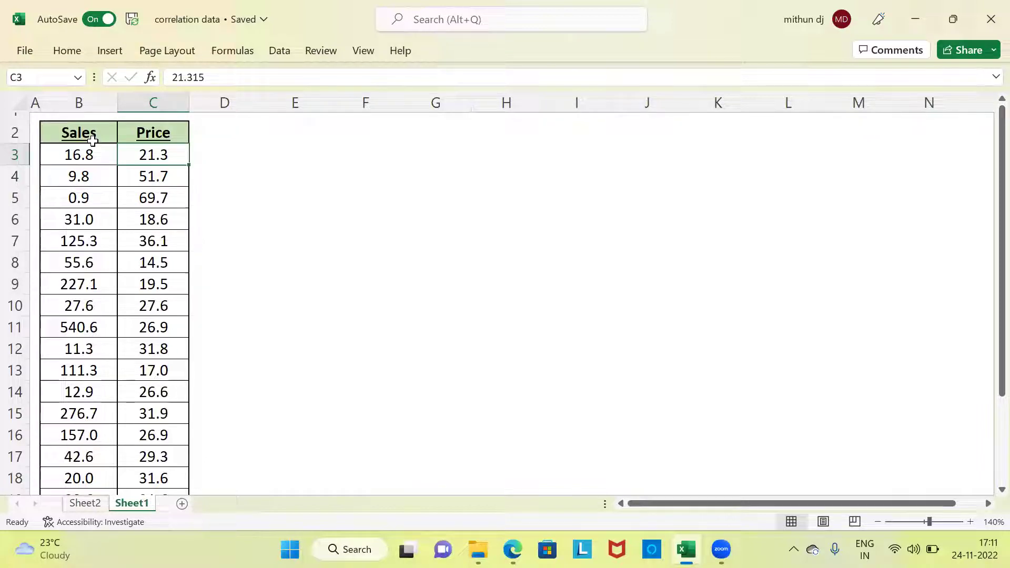
{"action": "left_click", "coordinate": [279, 53]}
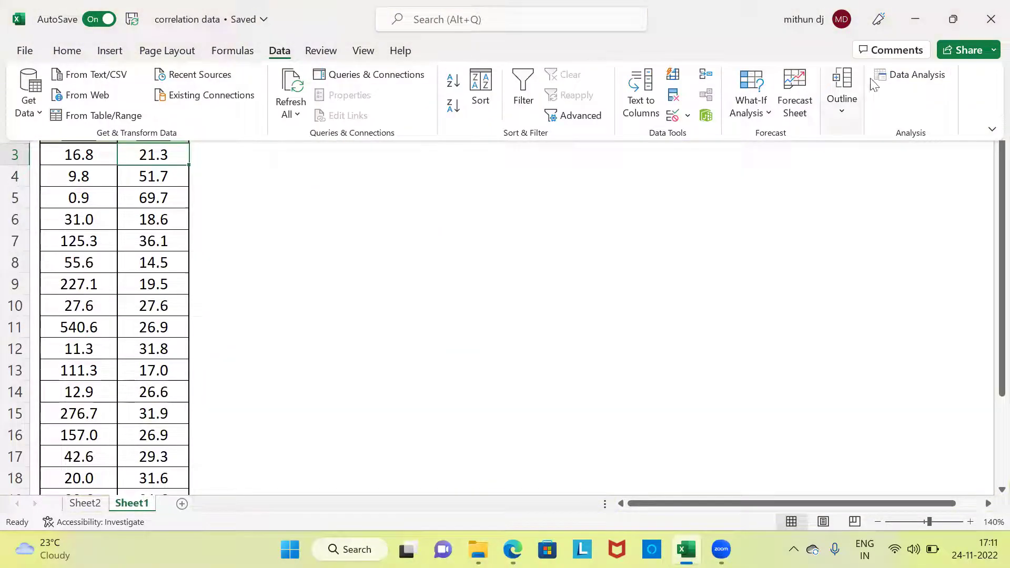
{"action": "left_click", "coordinate": [915, 75]}
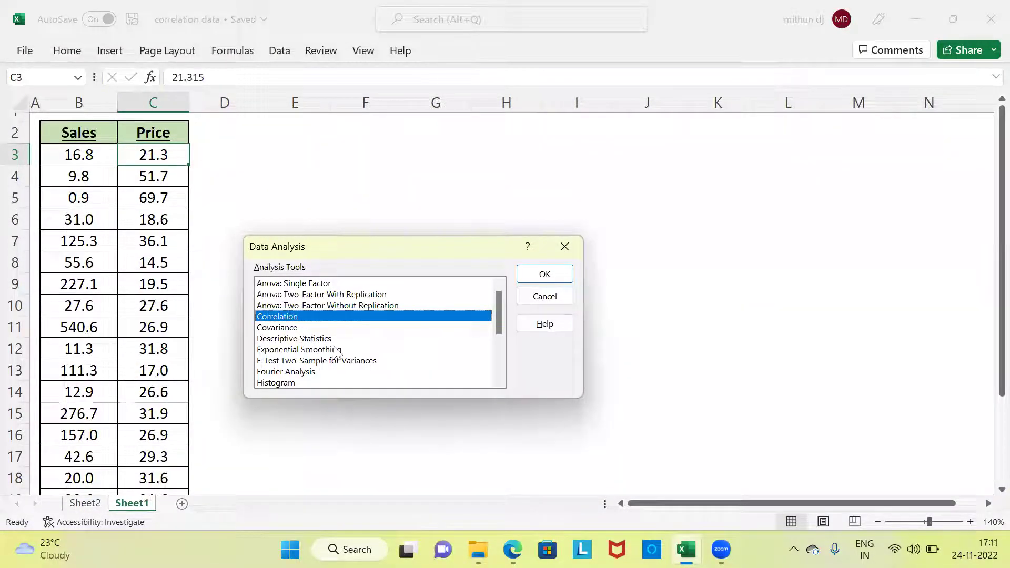
{"action": "left_click_drag", "start_coordinate": [496, 317], "coordinate": [500, 344]}
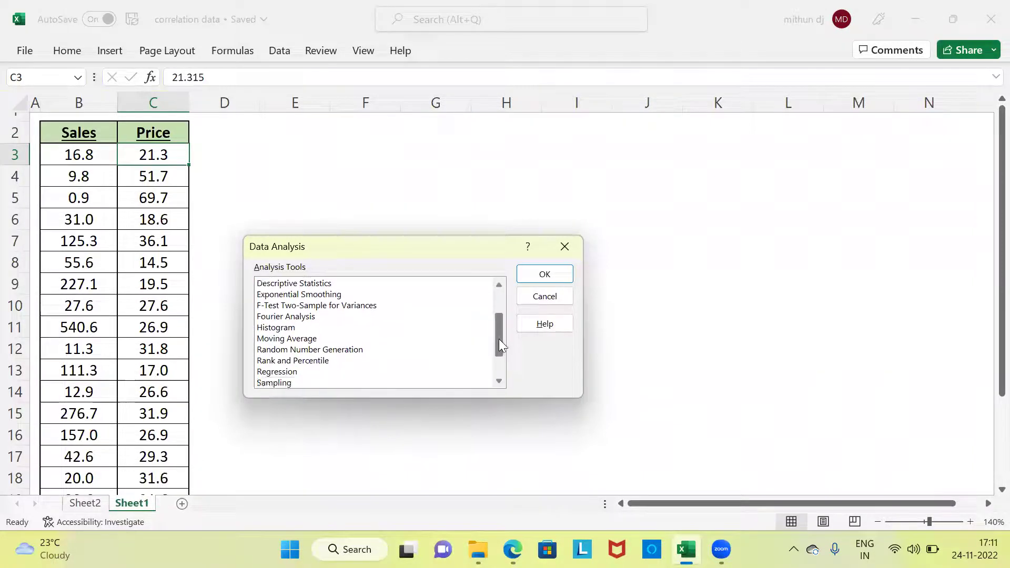
{"action": "left_click", "coordinate": [295, 372]}
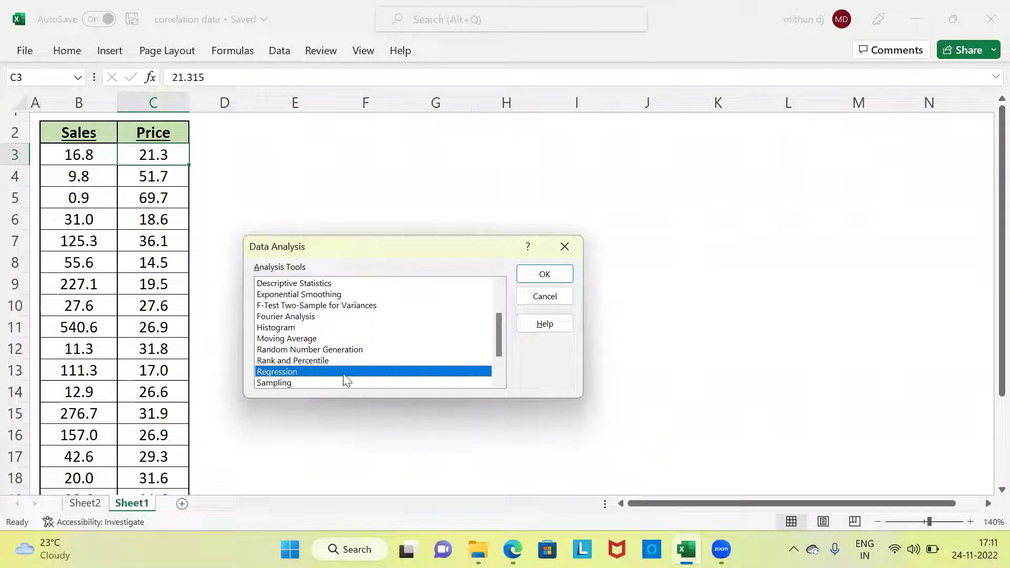
{"action": "left_click", "coordinate": [550, 277]}
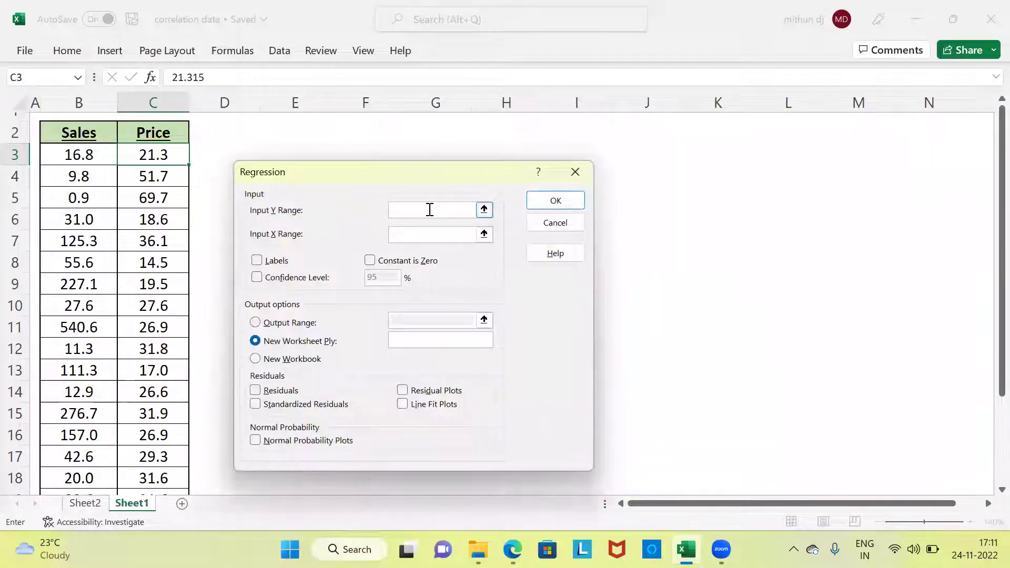
Run the regression with Y range $B$2:$B$22, X range $C$2:$C$22 and labels enabled, outputting to a new worksheet
{"action": "left_click", "coordinate": [421, 237]}
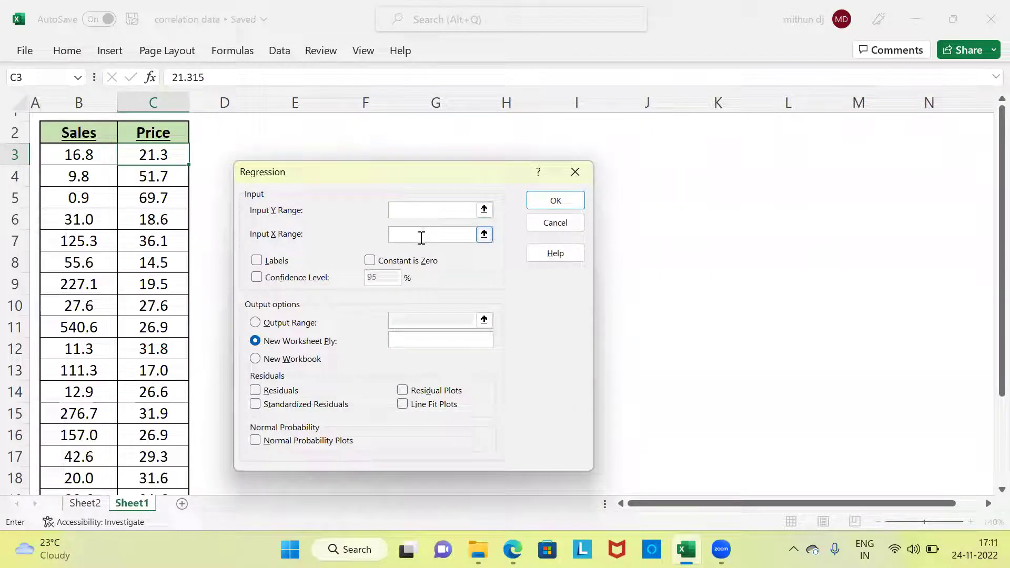
{"action": "left_click", "coordinate": [97, 141]}
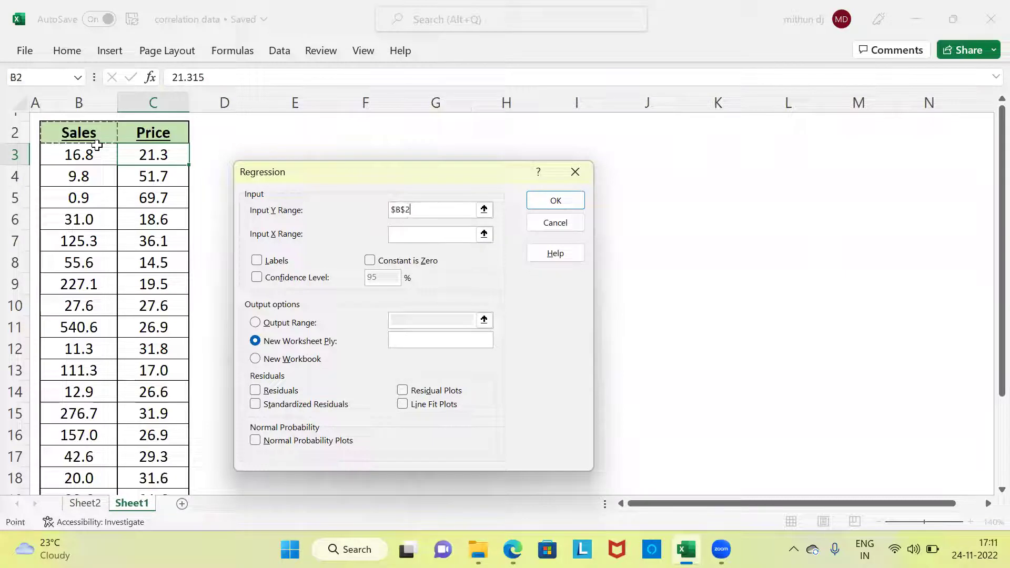
{"action": "key", "text": "ctrl+shift+Down"}
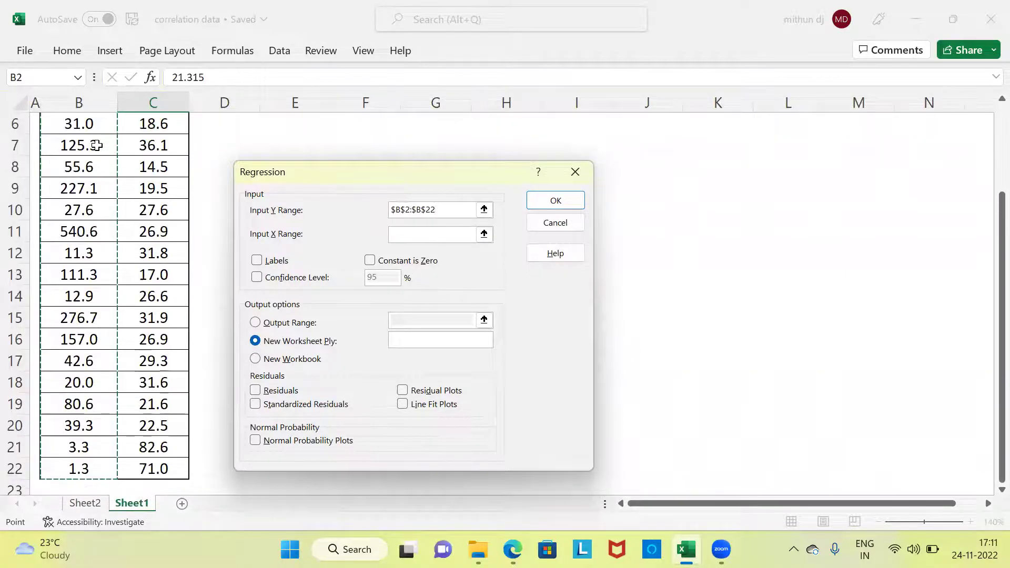
{"action": "left_click", "coordinate": [417, 235]}
{"action": "left_click_drag", "start_coordinate": [989, 226], "coordinate": [986, 119]}
{"action": "left_click", "coordinate": [166, 143]}
{"action": "key", "text": "ctrl+shift+Down"}
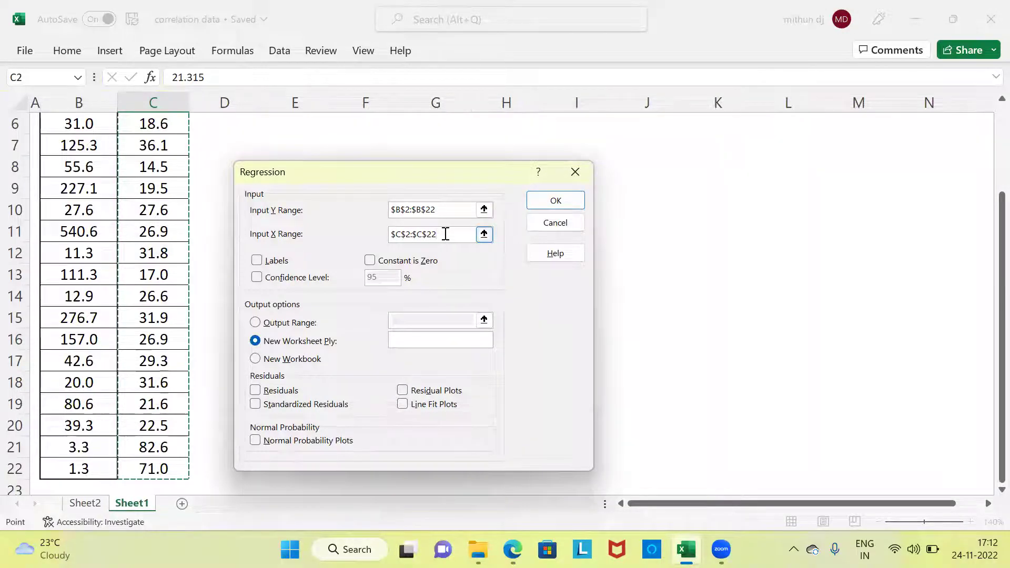
{"action": "left_click", "coordinate": [262, 262]}
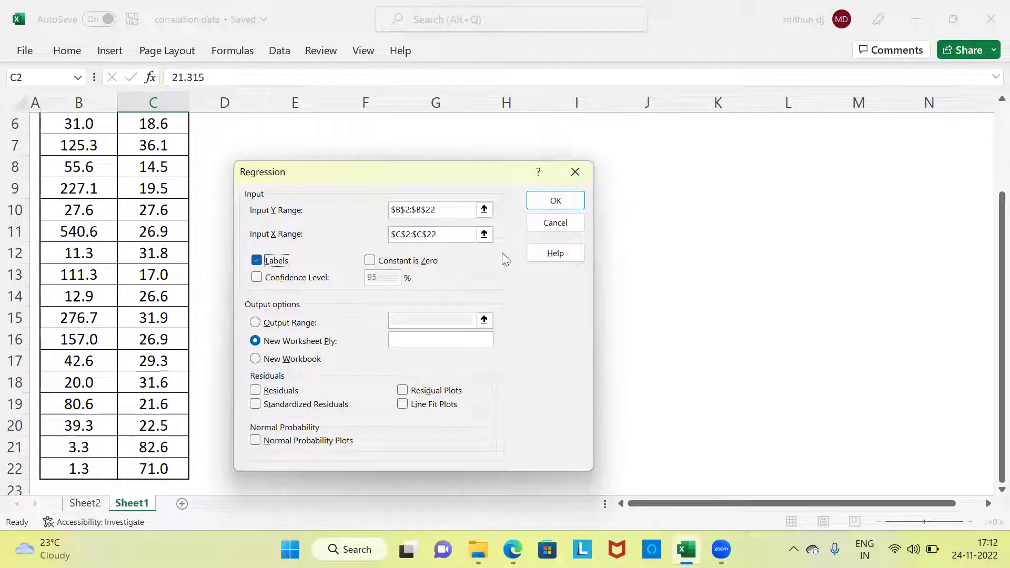
{"action": "left_click", "coordinate": [556, 202]}
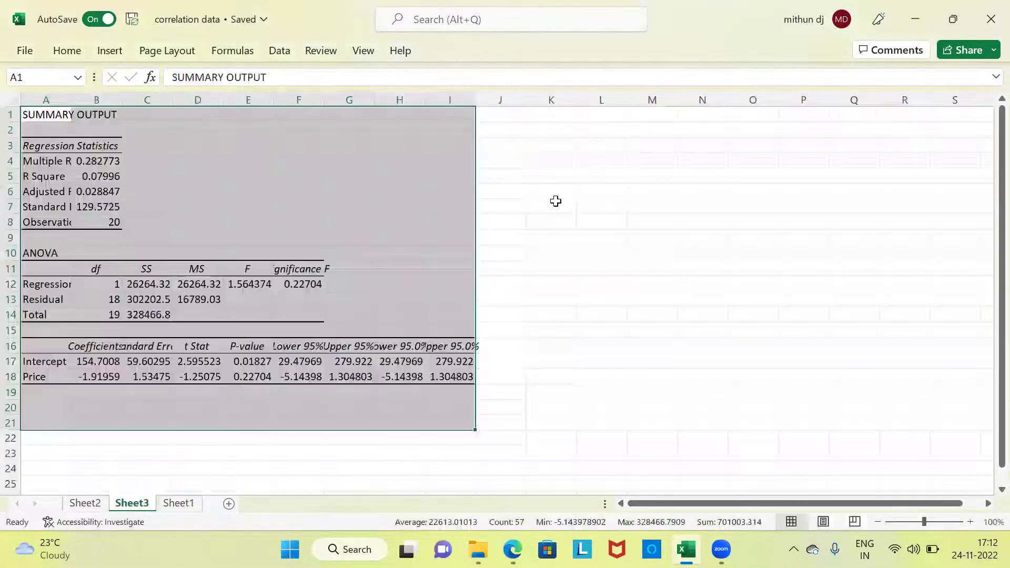
Widen columns A and B of the regression summary output so their contents fit
{"action": "double_click", "coordinate": [72, 99]}
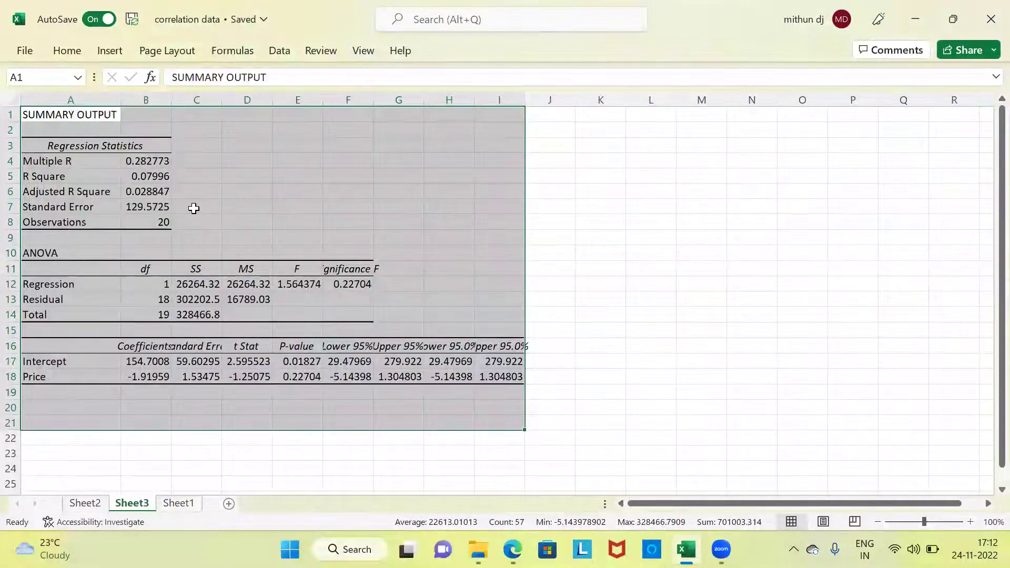
{"action": "key", "text": "alt+h"}
{"action": "key", "text": "o"}
{"action": "key", "text": "i"}
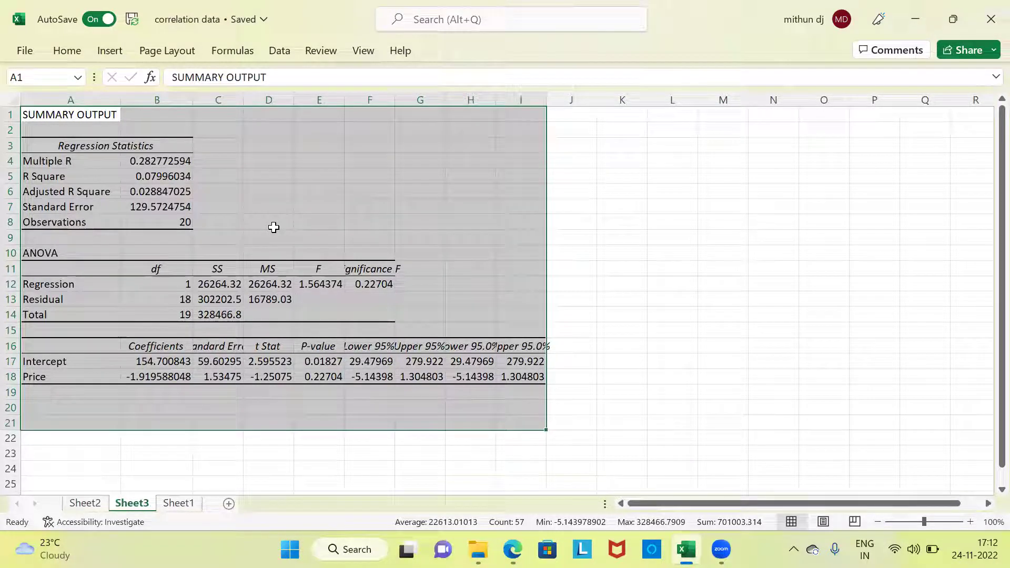
Highlight the Multiple R value in B4 with a yellow fill
{"action": "left_click", "coordinate": [158, 162]}
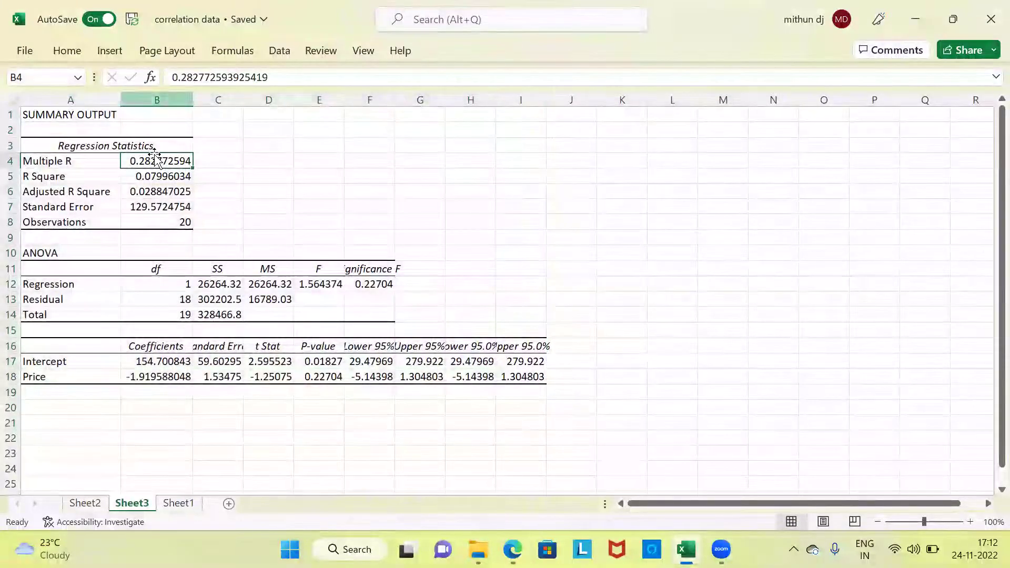
{"action": "left_click", "coordinate": [67, 51]}
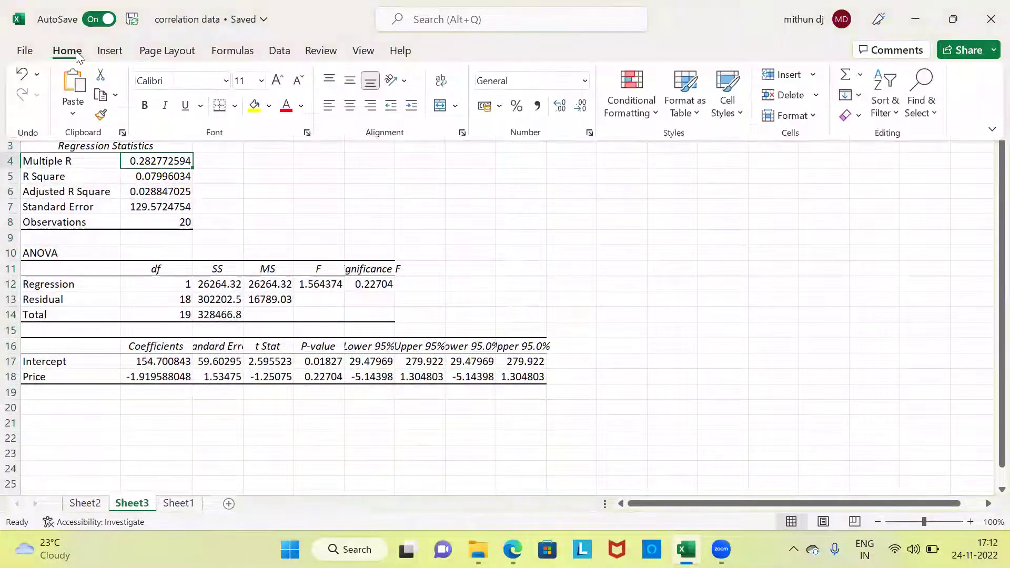
{"action": "left_click", "coordinate": [254, 105]}
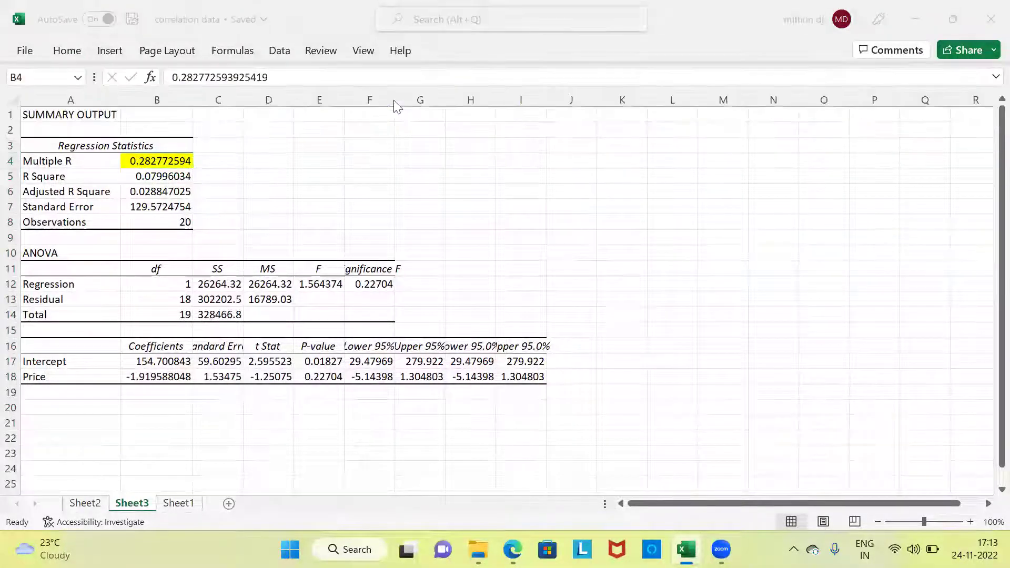
Widen column F and highlight the Significance F value in F12 with a yellow fill
{"action": "left_click_drag", "start_coordinate": [395, 101], "coordinate": [424, 103]}
{"action": "left_click", "coordinate": [387, 285]}
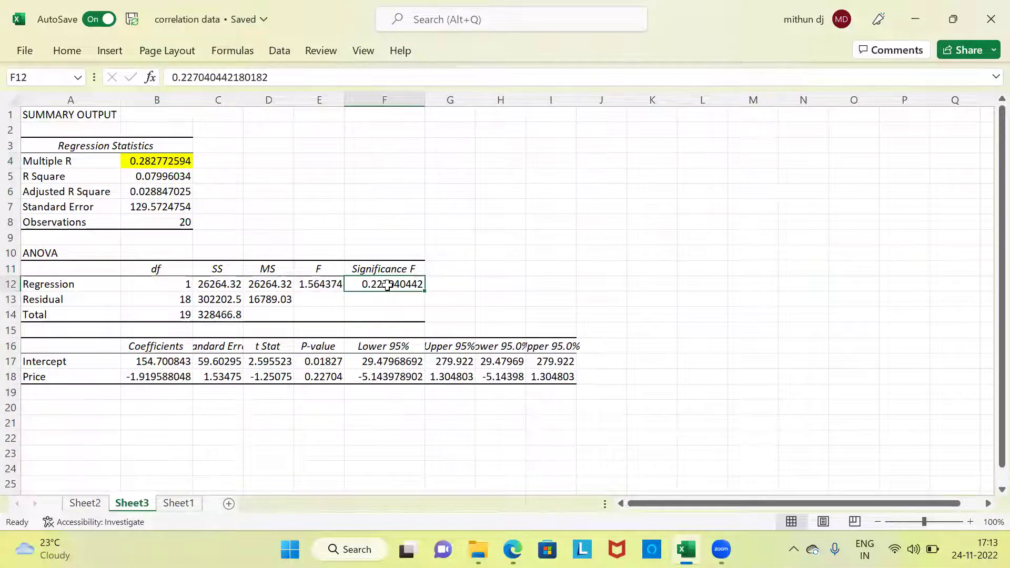
{"action": "left_click", "coordinate": [109, 51]}
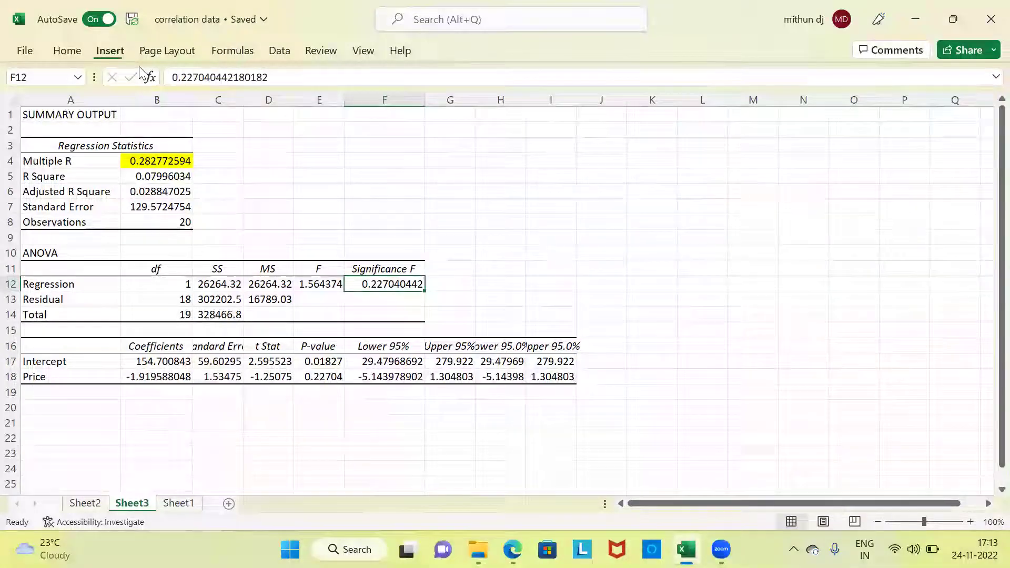
{"action": "left_click", "coordinate": [73, 51]}
{"action": "left_click", "coordinate": [255, 106]}
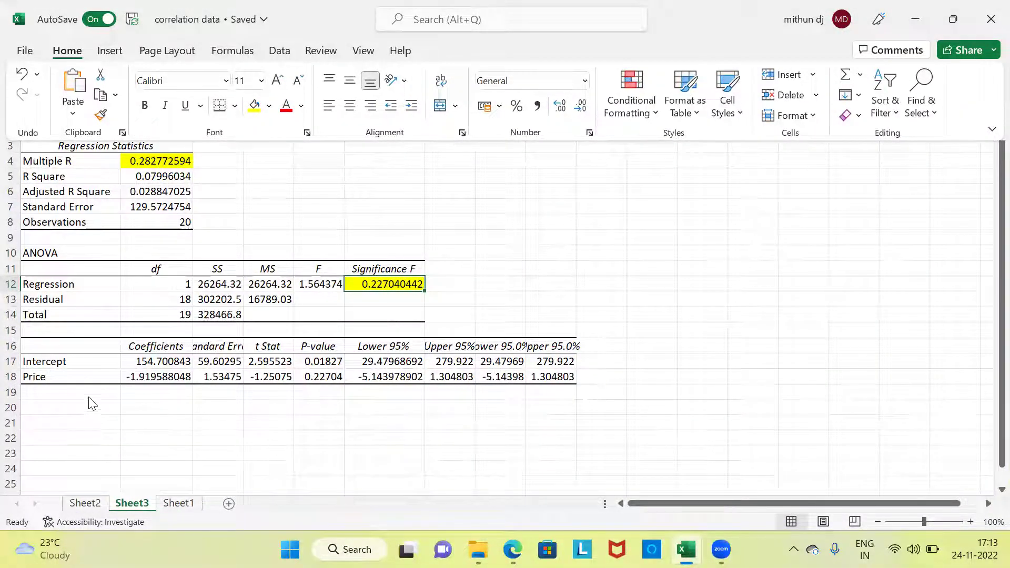
Highlight the Price P-value in E18 with a yellow fill and compare it with the Significance F value in F12
{"action": "left_click", "coordinate": [324, 385]}
{"action": "left_click", "coordinate": [318, 383]}
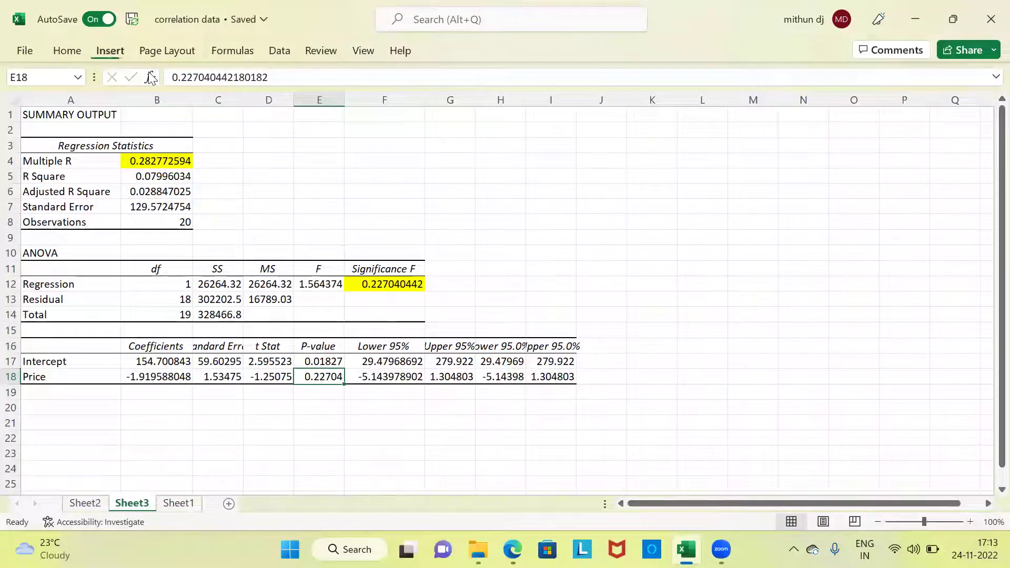
{"action": "left_click", "coordinate": [60, 49]}
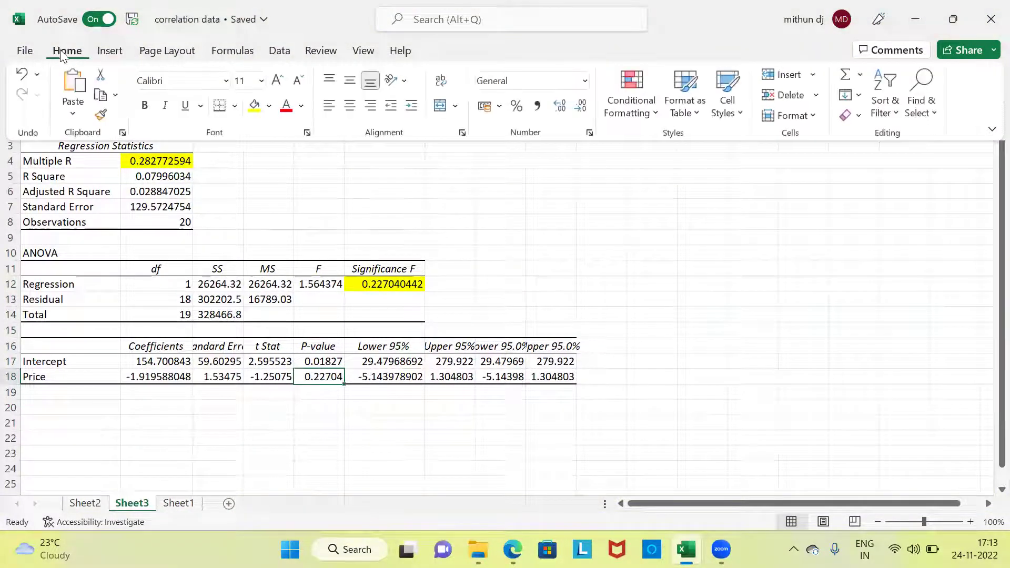
{"action": "left_click", "coordinate": [254, 108]}
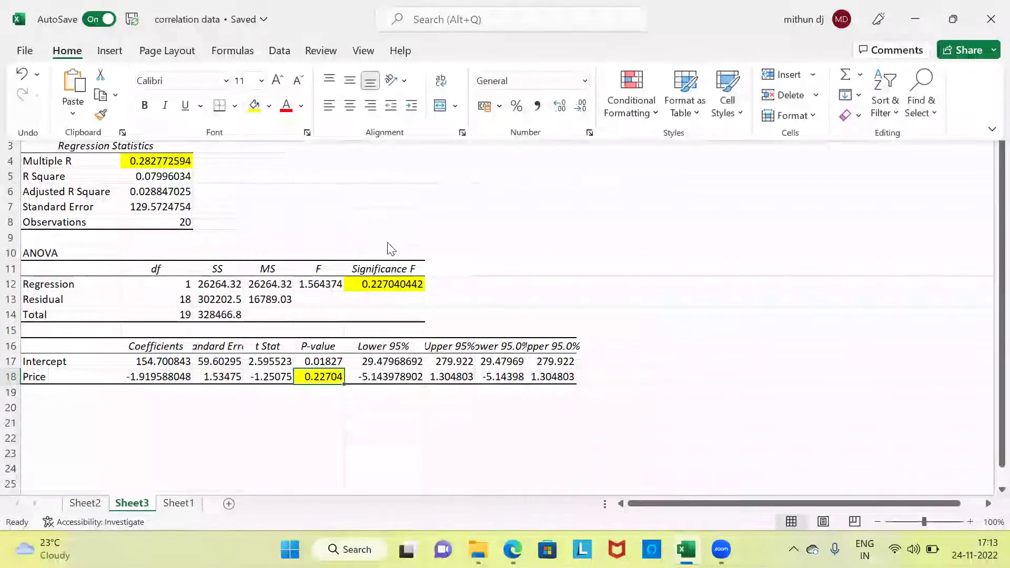
{"action": "left_click", "coordinate": [382, 284]}
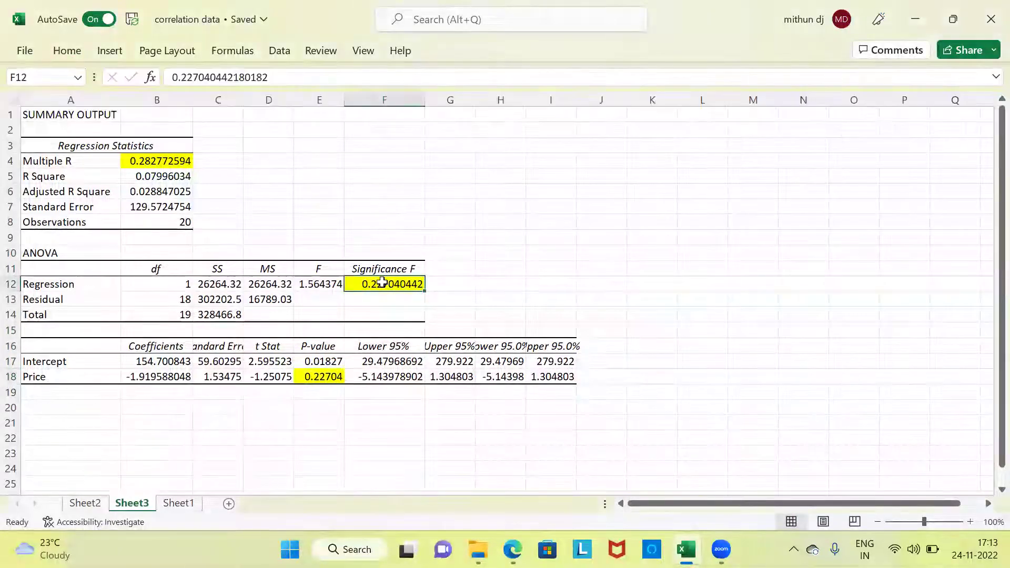
{"action": "left_click", "coordinate": [313, 378]}
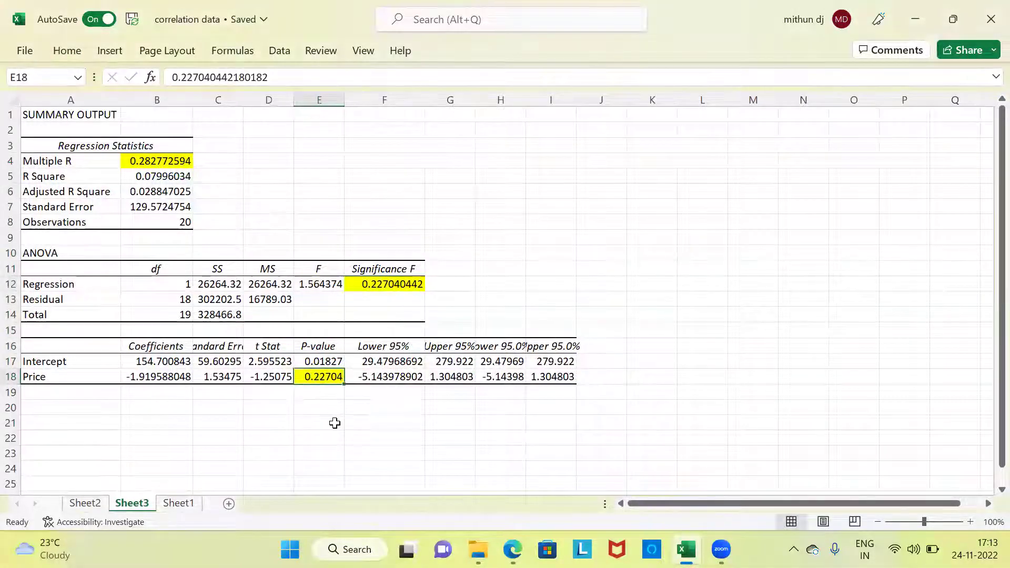